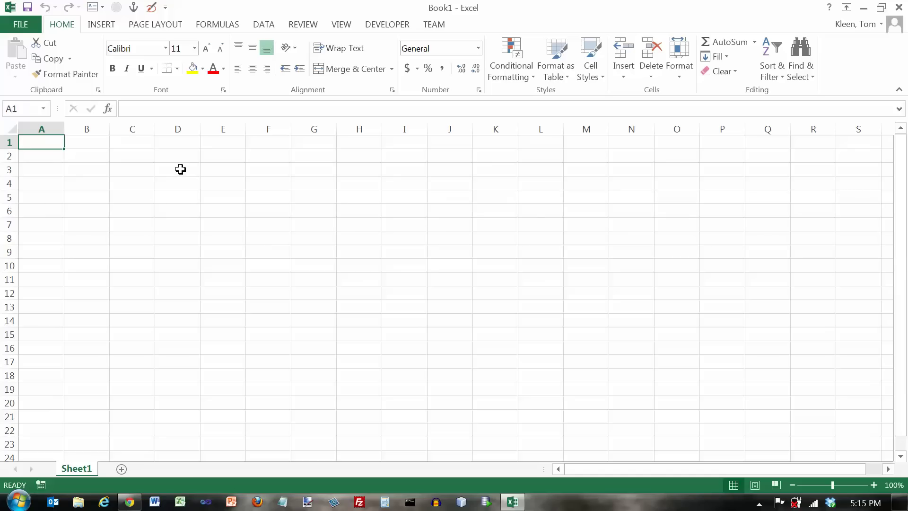
Step: Select the blocks D3:F13, H3:K16, C3:F15, H3:K15 and C3:E13, ending with C3:G3
{"action": "left_click_drag", "start_coordinate": [181, 169], "coordinate": [264, 321]}
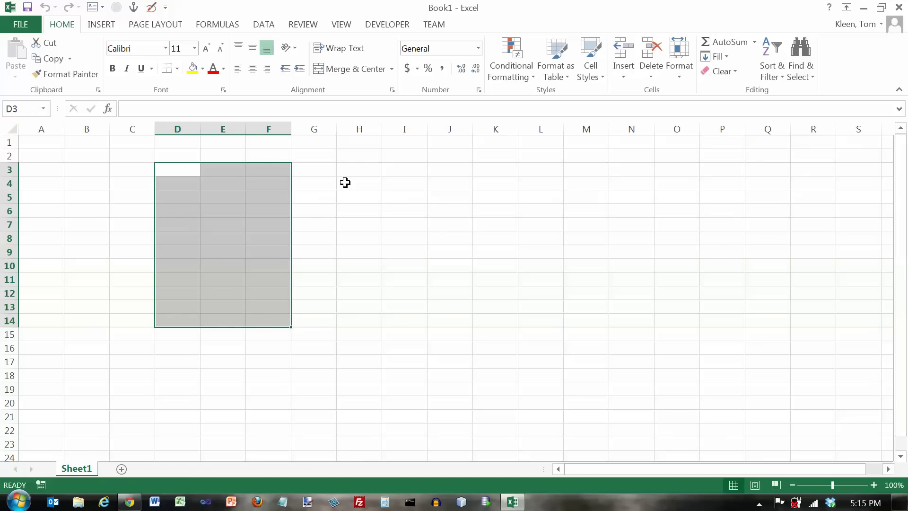
{"action": "left_click_drag", "start_coordinate": [354, 172], "coordinate": [488, 341]}
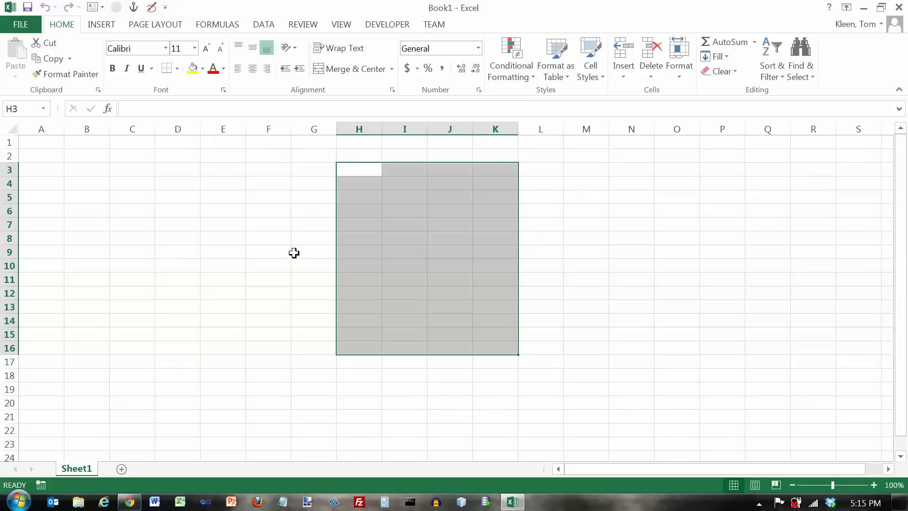
{"action": "left_click_drag", "start_coordinate": [140, 174], "coordinate": [286, 338]}
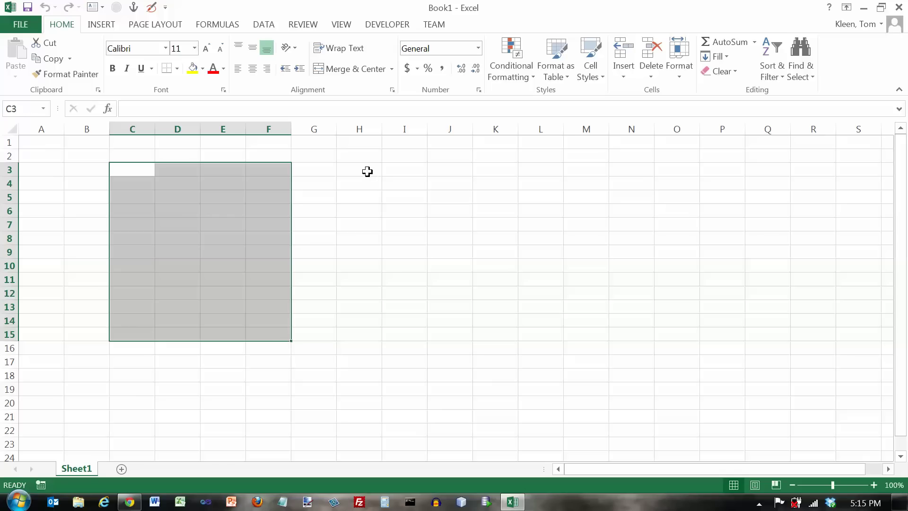
{"action": "left_click_drag", "start_coordinate": [364, 171], "coordinate": [502, 334]}
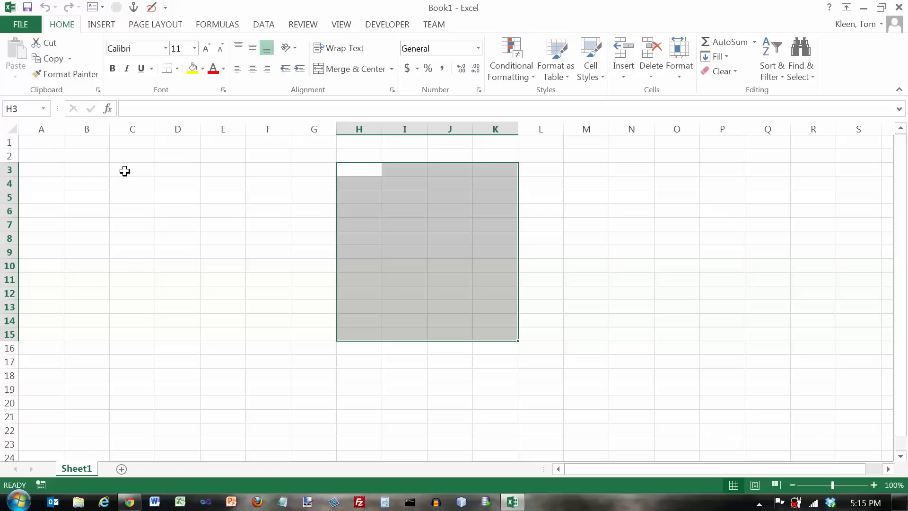
{"action": "left_click_drag", "start_coordinate": [122, 173], "coordinate": [241, 310]}
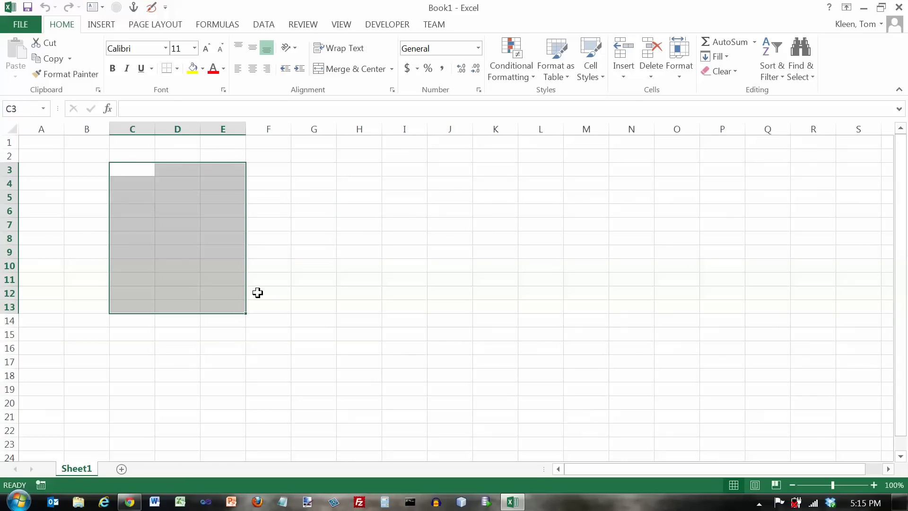
{"action": "left_click", "coordinate": [318, 169], "text": "shift"}
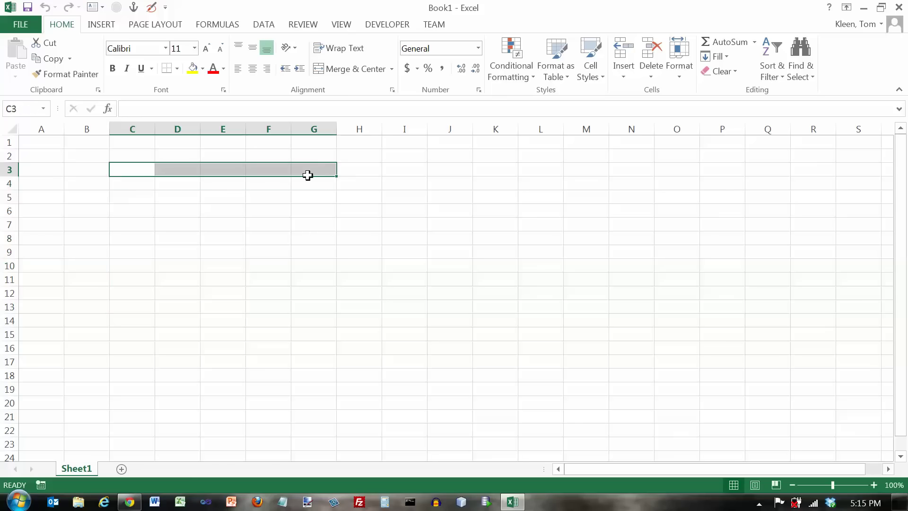
{"action": "left_click", "coordinate": [140, 183]}
{"action": "left_click_drag", "start_coordinate": [137, 172], "coordinate": [226, 303]}
{"action": "left_click_drag", "start_coordinate": [311, 169], "coordinate": [416, 304]}
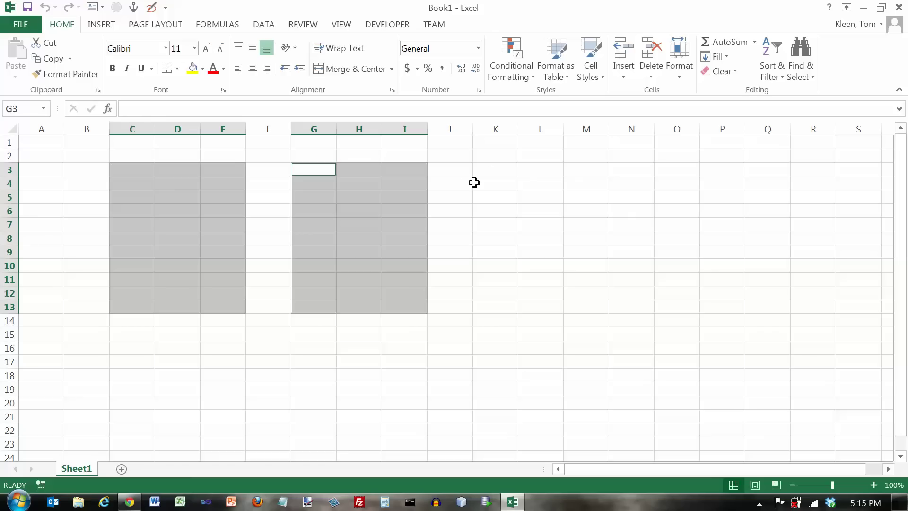
{"action": "left_click_drag", "start_coordinate": [488, 171], "coordinate": [591, 304]}
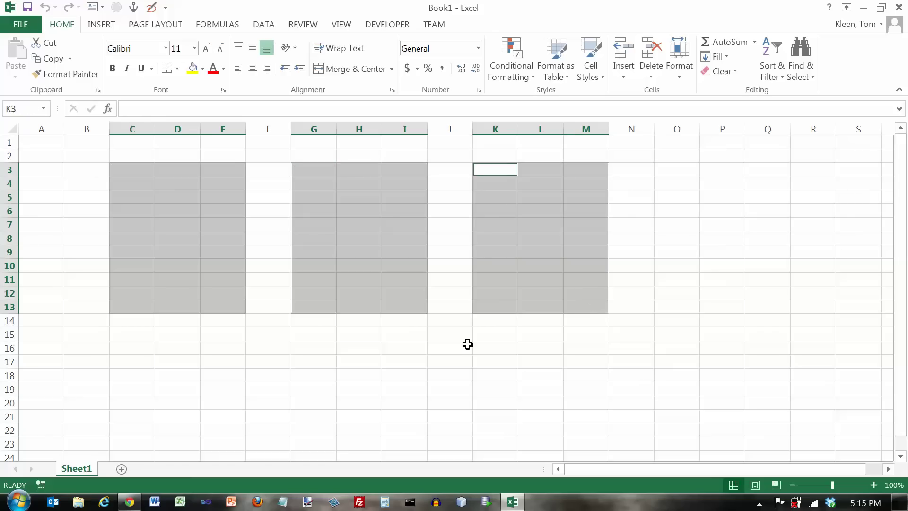
{"action": "left_click_drag", "start_coordinate": [325, 352], "coordinate": [410, 391]}
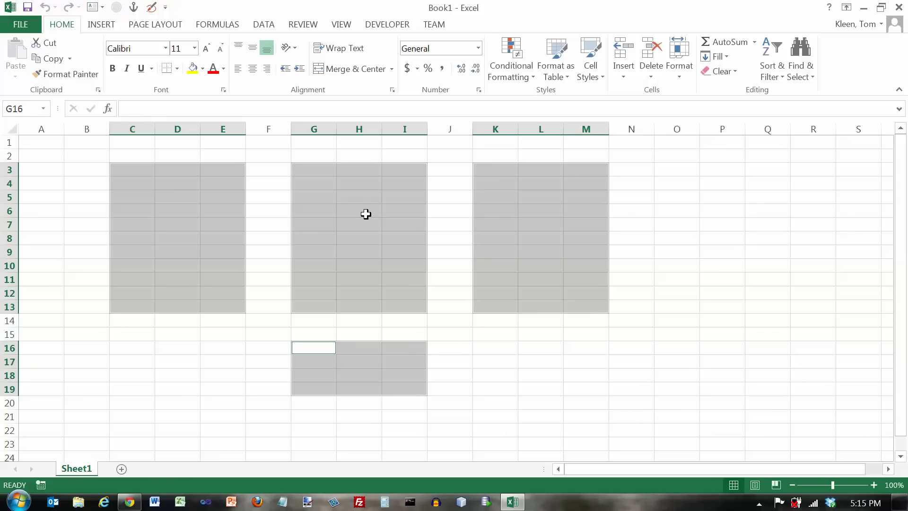
{"action": "left_click", "coordinate": [132, 157]}
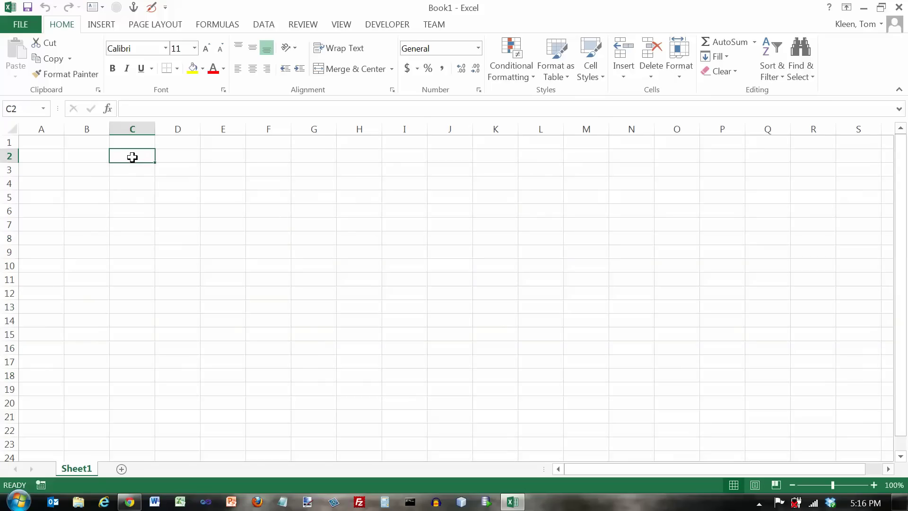
{"action": "left_click", "coordinate": [87, 129]}
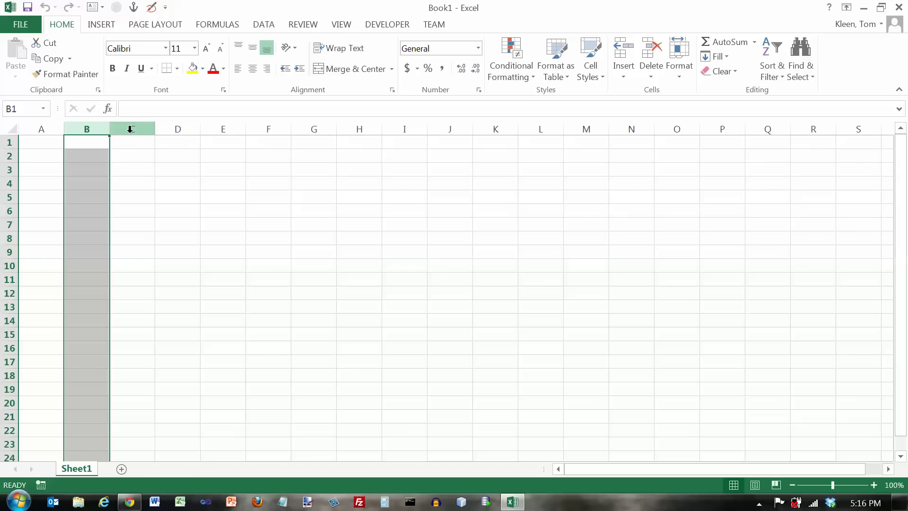
{"action": "left_click", "coordinate": [181, 126], "text": "ctrl"}
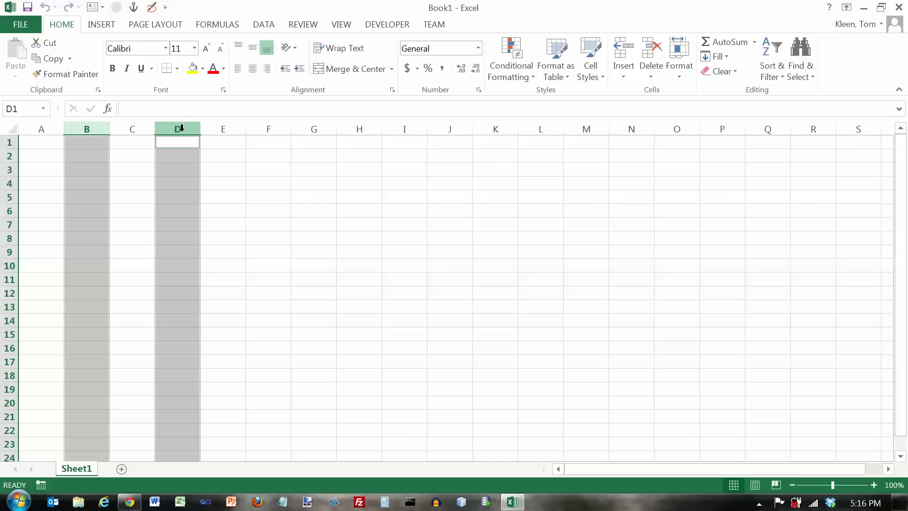
{"action": "left_click", "coordinate": [263, 126], "text": "ctrl"}
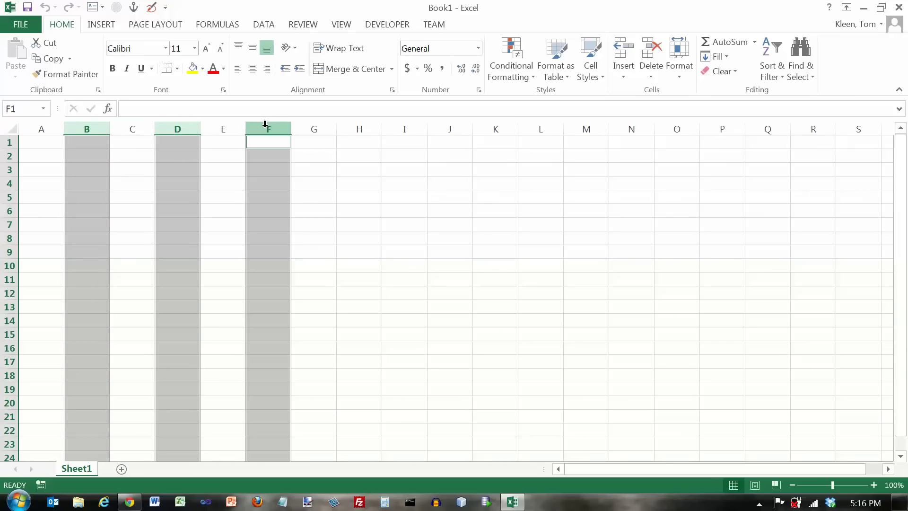
{"action": "left_click_drag", "start_coordinate": [356, 125], "coordinate": [441, 123]}
{"action": "left_click", "coordinate": [95, 129]}
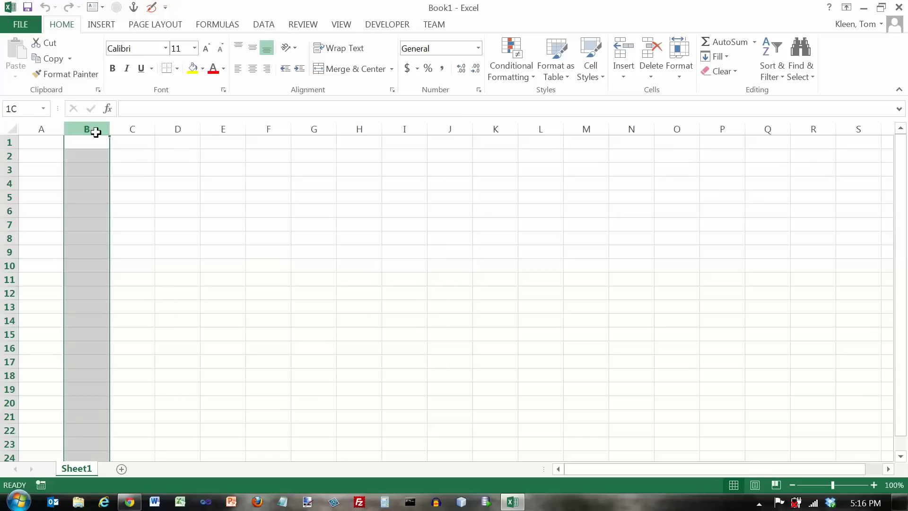
{"action": "left_click_drag", "start_coordinate": [102, 133], "coordinate": [404, 126]}
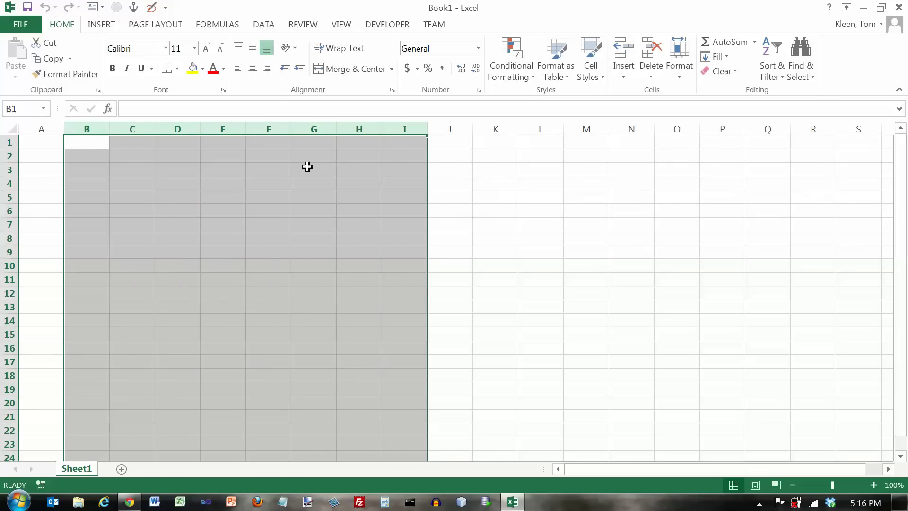
{"action": "left_click", "coordinate": [91, 129]}
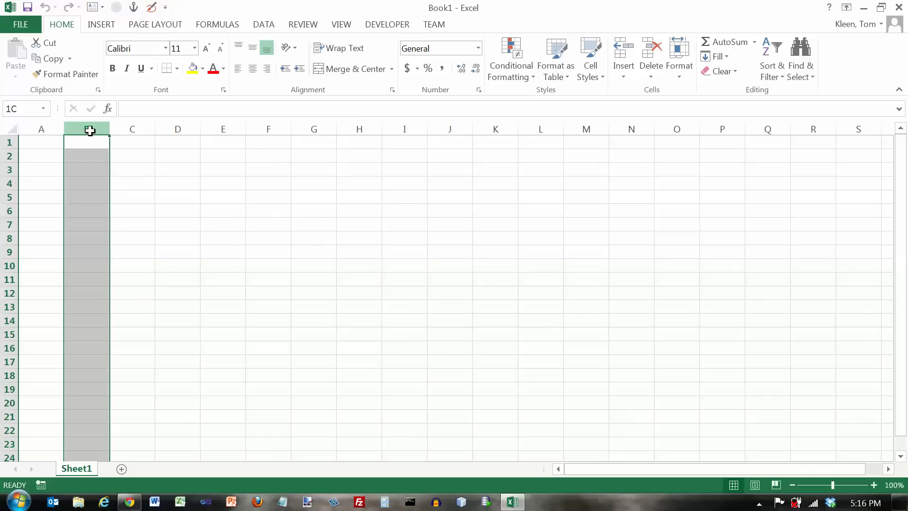
{"action": "left_click", "coordinate": [464, 128], "text": "shift"}
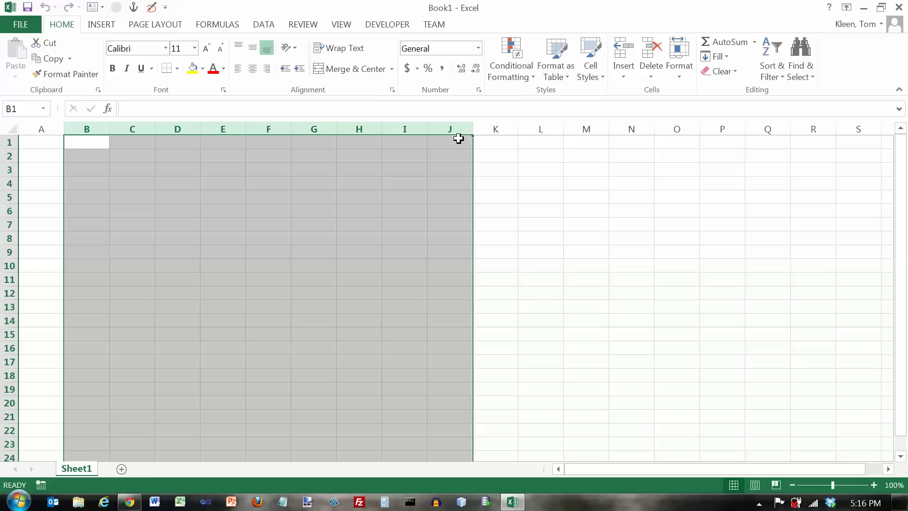
{"action": "left_click", "coordinate": [40, 162]}
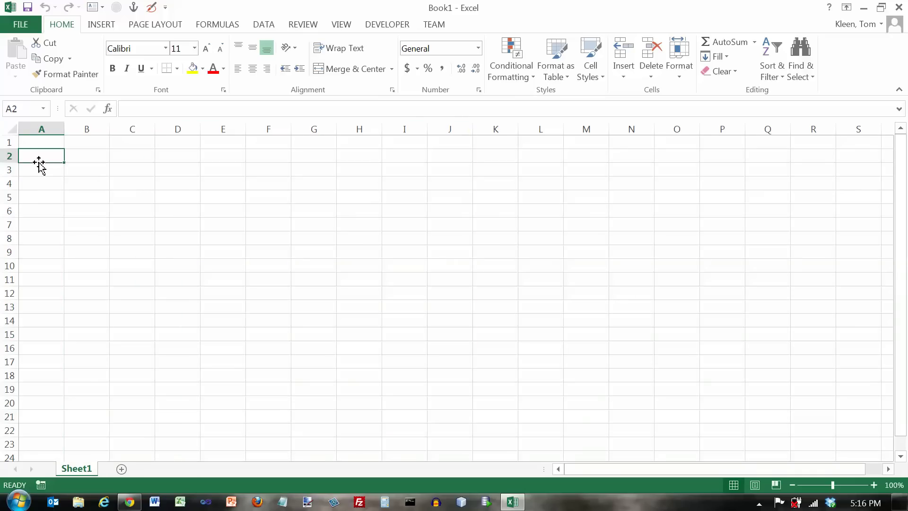
{"action": "left_click", "coordinate": [7, 156]}
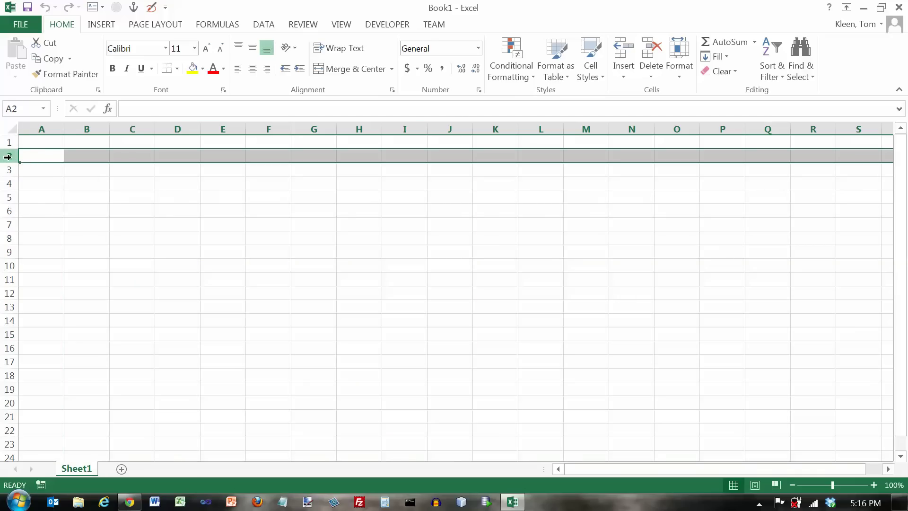
{"action": "left_click", "coordinate": [10, 183], "text": "ctrl"}
{"action": "left_click", "coordinate": [6, 210], "text": "ctrl"}
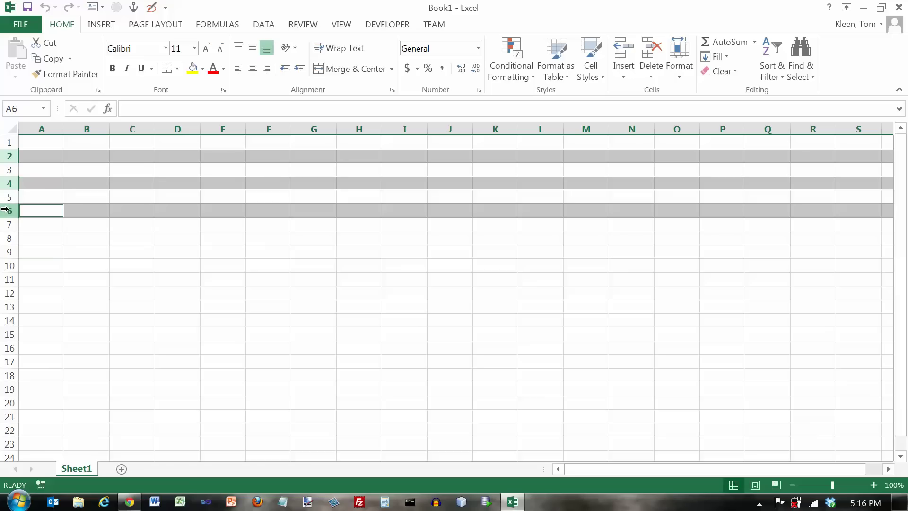
{"action": "left_click", "coordinate": [7, 238], "text": "ctrl"}
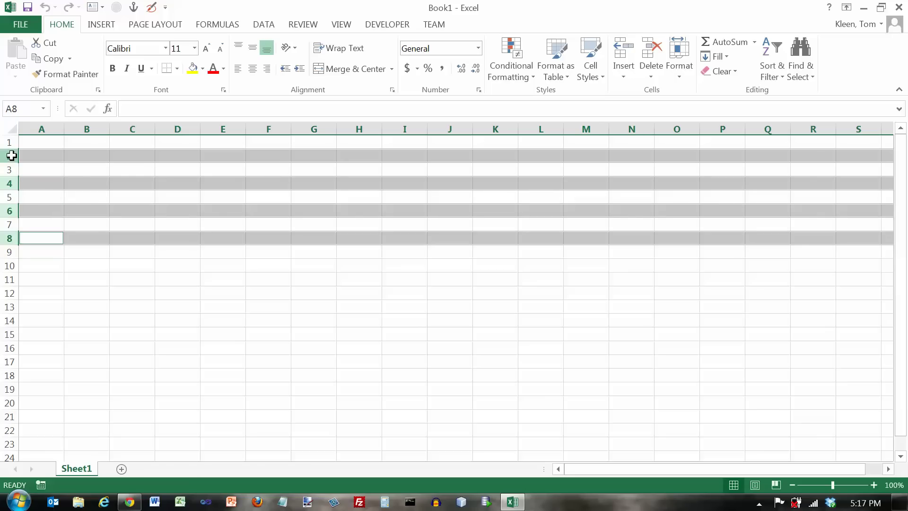
{"action": "left_click_drag", "start_coordinate": [11, 156], "coordinate": [7, 273]}
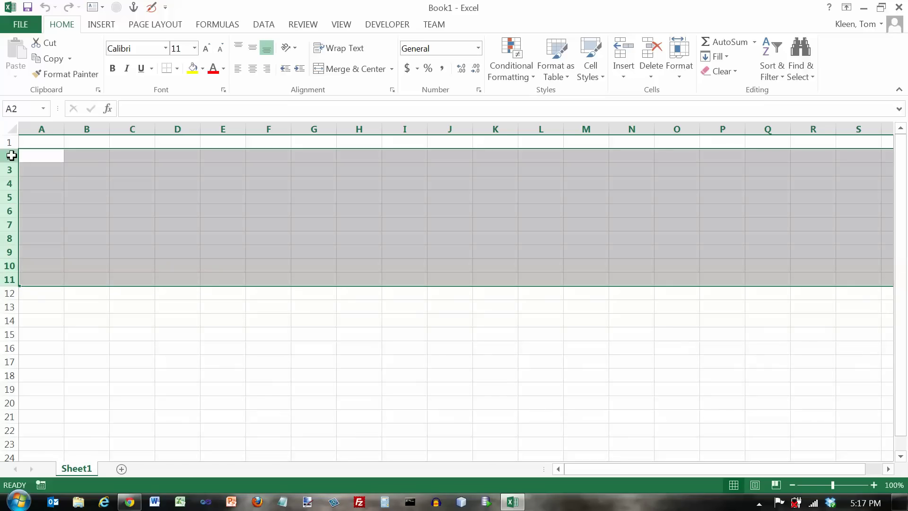
{"action": "left_click", "coordinate": [11, 156]}
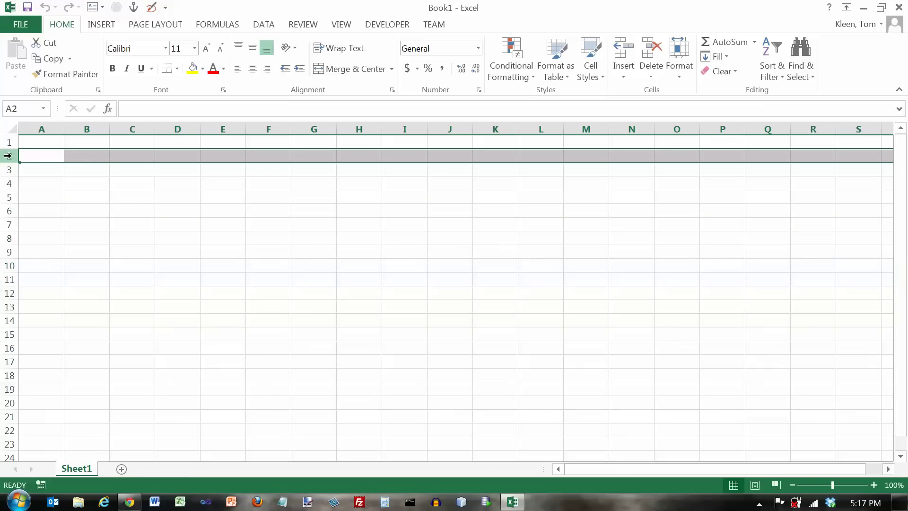
{"action": "left_click", "coordinate": [7, 266], "text": "shift"}
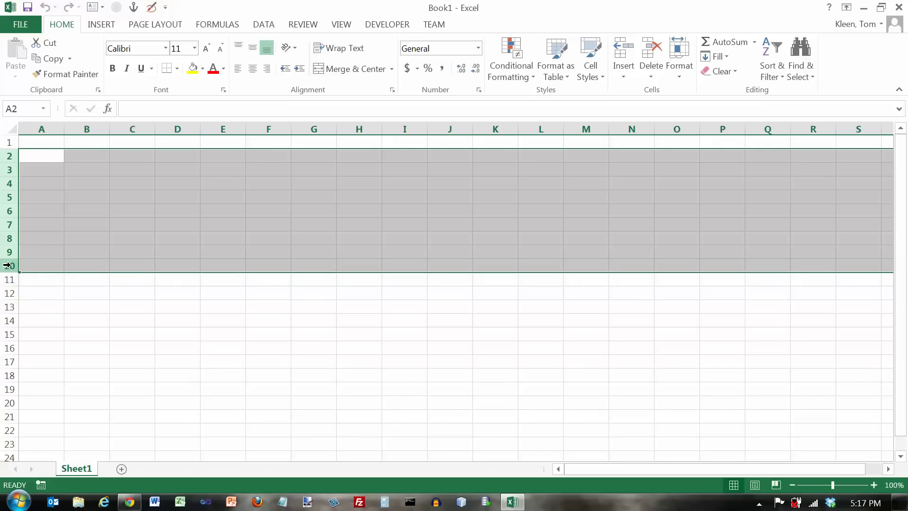
{"action": "left_click", "coordinate": [51, 142]}
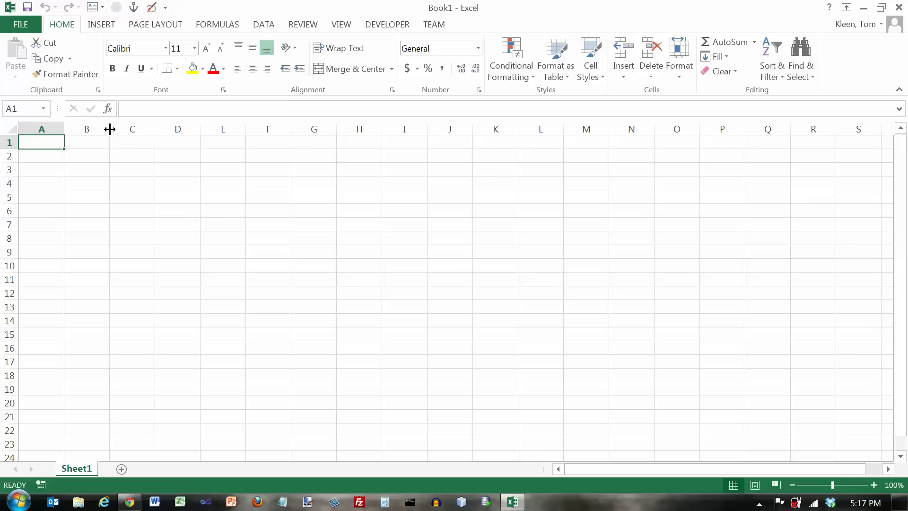
{"action": "left_click_drag", "start_coordinate": [110, 129], "coordinate": [181, 129]}
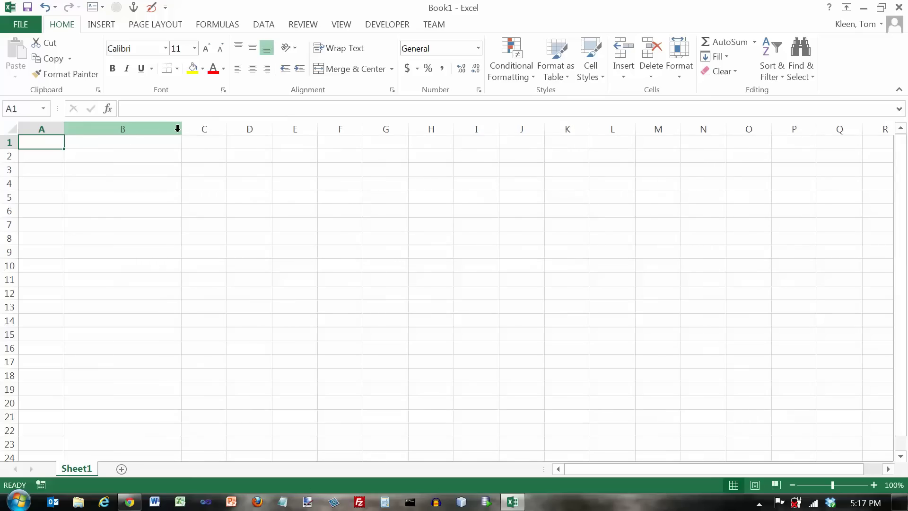
{"action": "key", "text": "ctrl+z"}
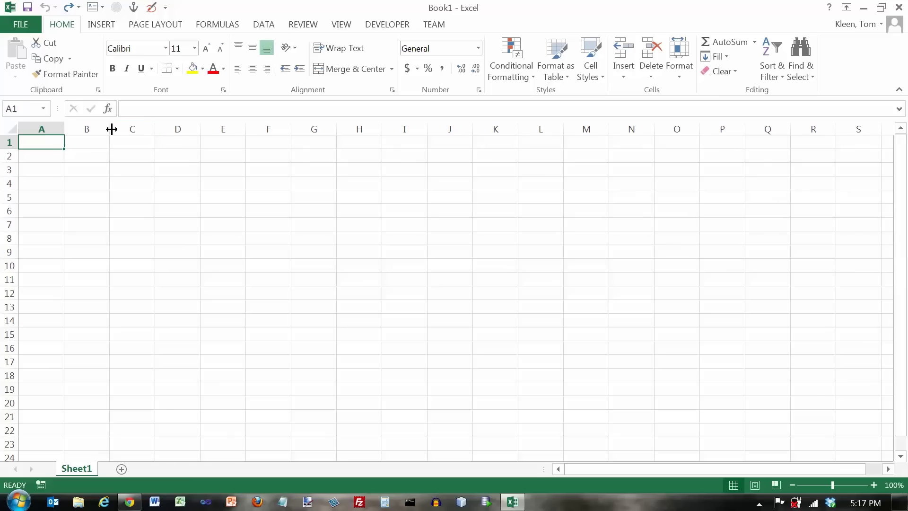
{"action": "mouse_move", "coordinate": [111, 129]}
{"action": "left_mouse_down"}
{"action": "mouse_move", "coordinate": [141, 129]}
{"action": "mouse_move", "coordinate": [120, 130]}
{"action": "left_mouse_up"}
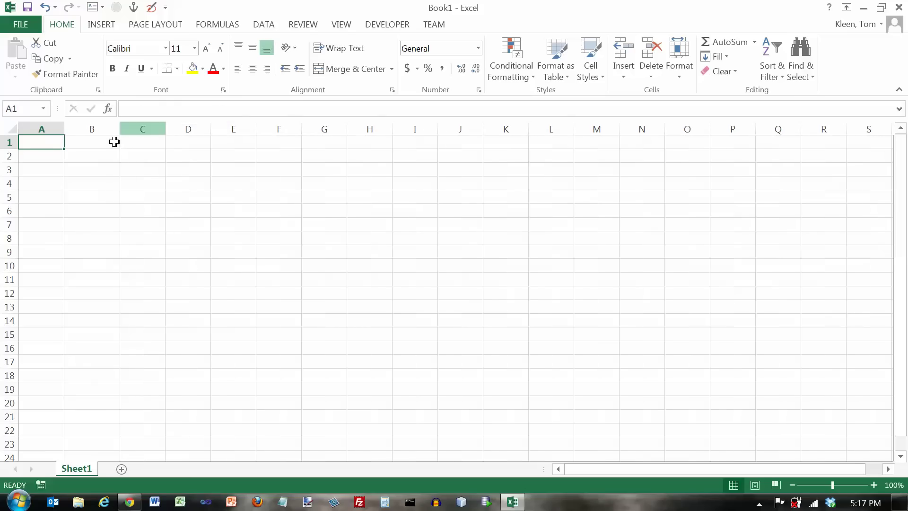
{"action": "left_click", "coordinate": [9, 156]}
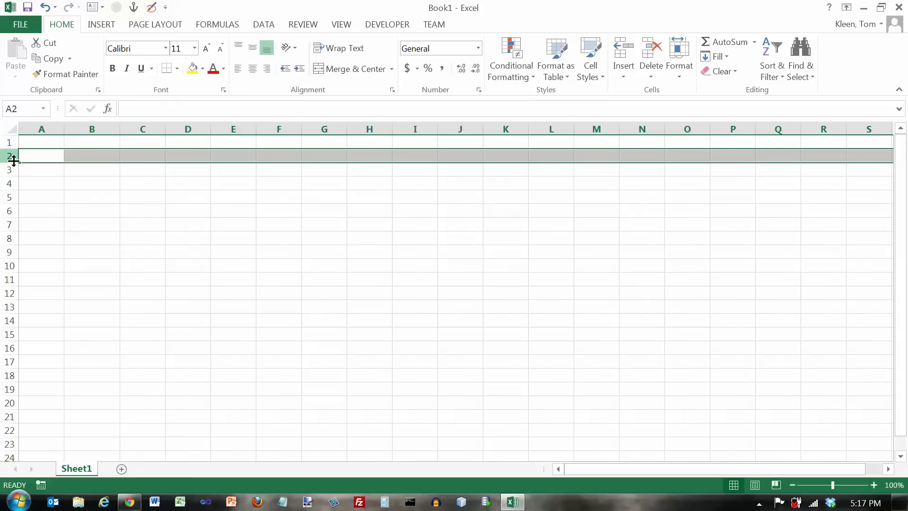
{"action": "left_click_drag", "start_coordinate": [11, 162], "coordinate": [6, 236]}
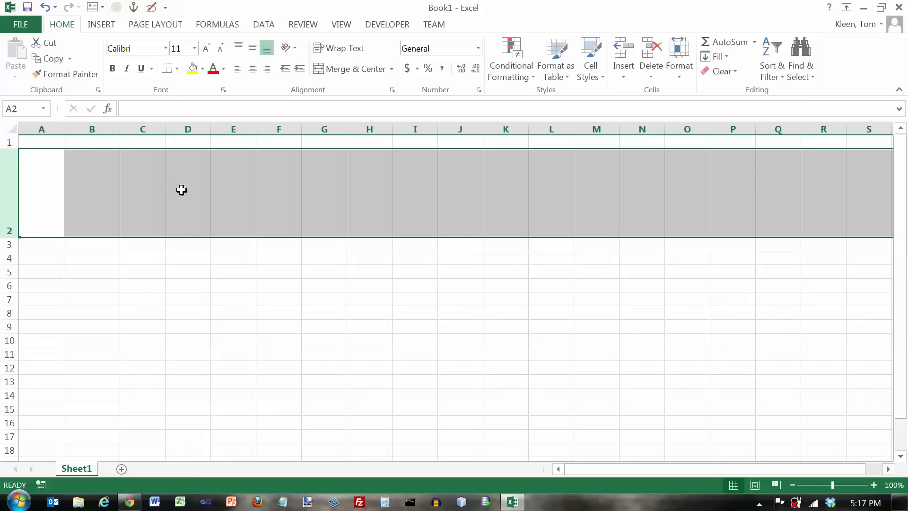
{"action": "key", "text": "ctrl+z"}
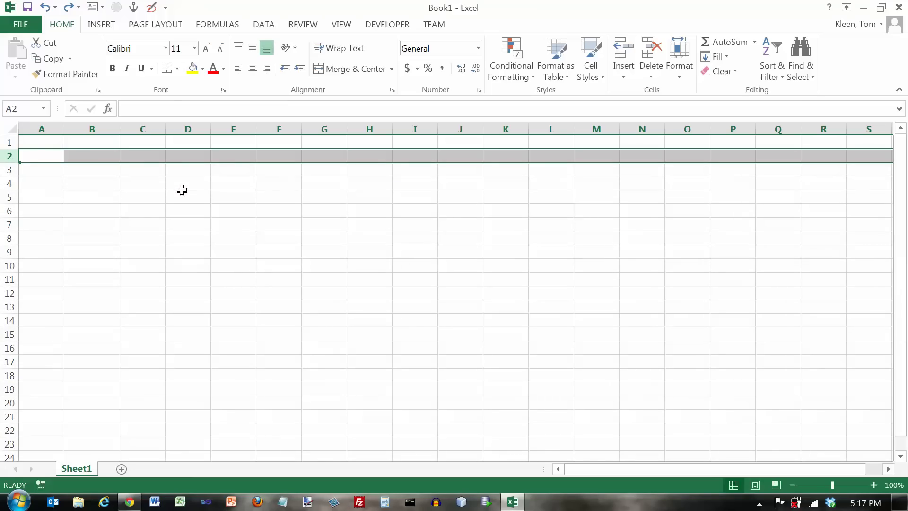
{"action": "left_click", "coordinate": [91, 157]}
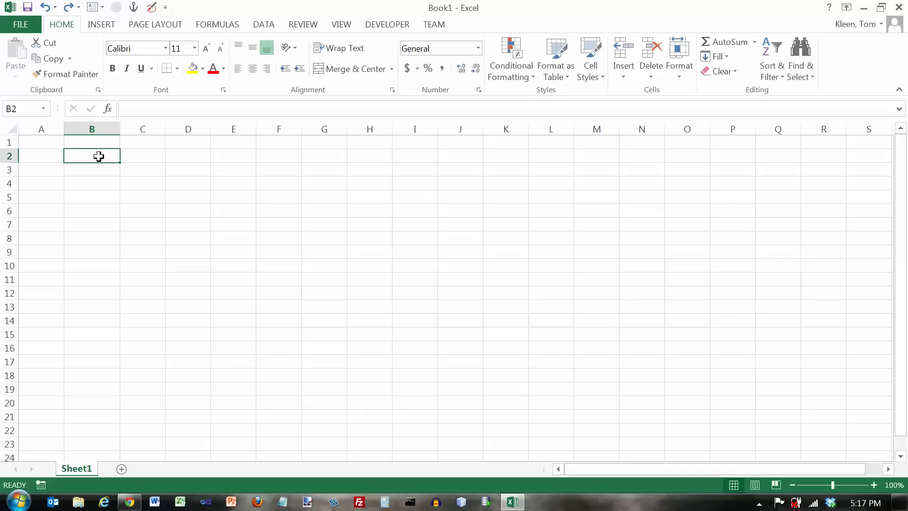
{"action": "left_click", "coordinate": [148, 155]}
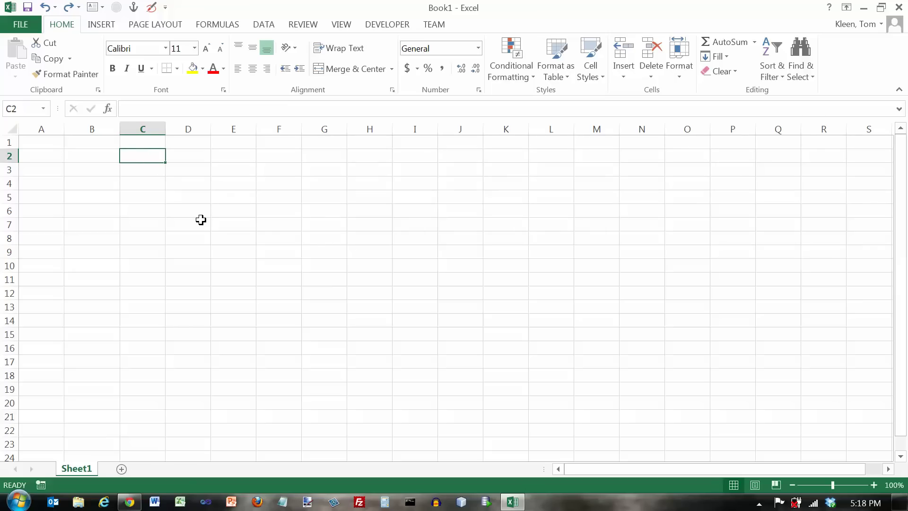
Step: Enter 1, 2 and 3 down cells C2, C3 and C4
{"action": "type", "text": "1"}
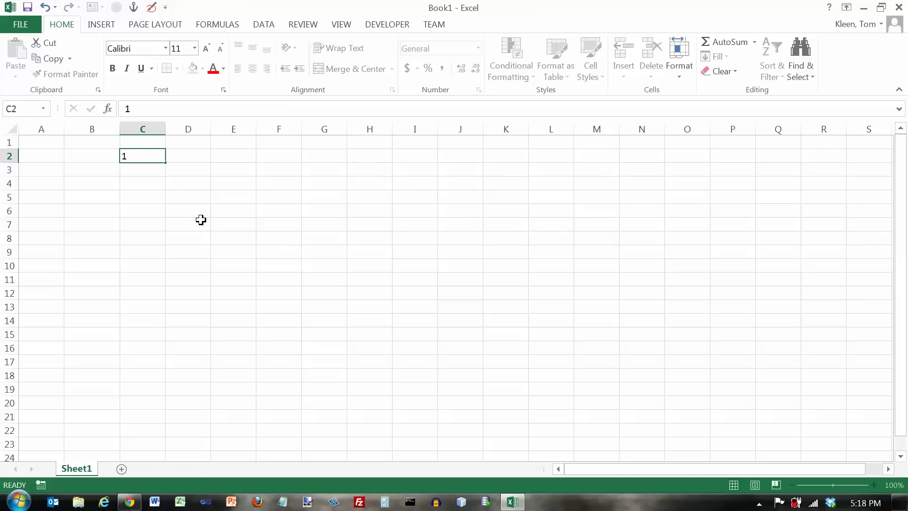
{"action": "key", "text": "Return"}
{"action": "type", "text": "2"}
{"action": "key", "text": "Return"}
{"action": "type", "text": "3"}
{"action": "key", "text": "Return"}
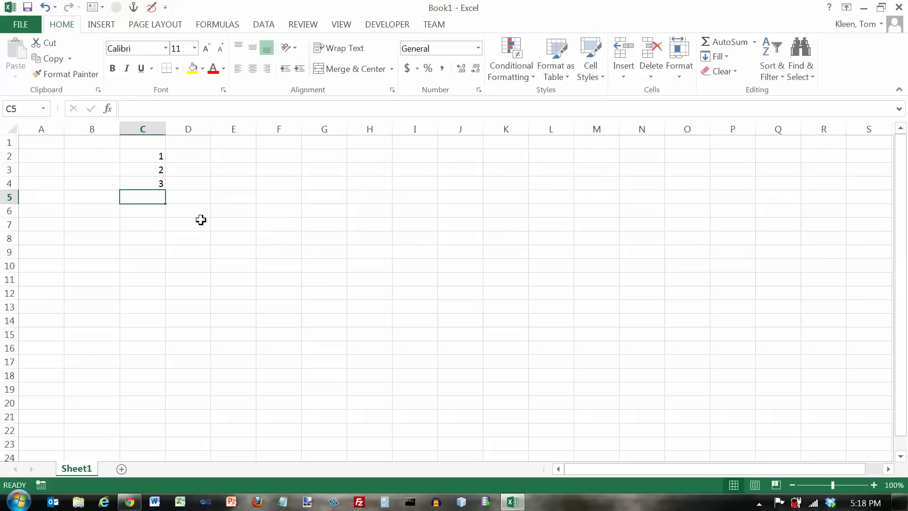
Step: Move the 1 to J7 and the C2:C4 block to J9:J11, undoing each move
{"action": "left_click", "coordinate": [157, 156]}
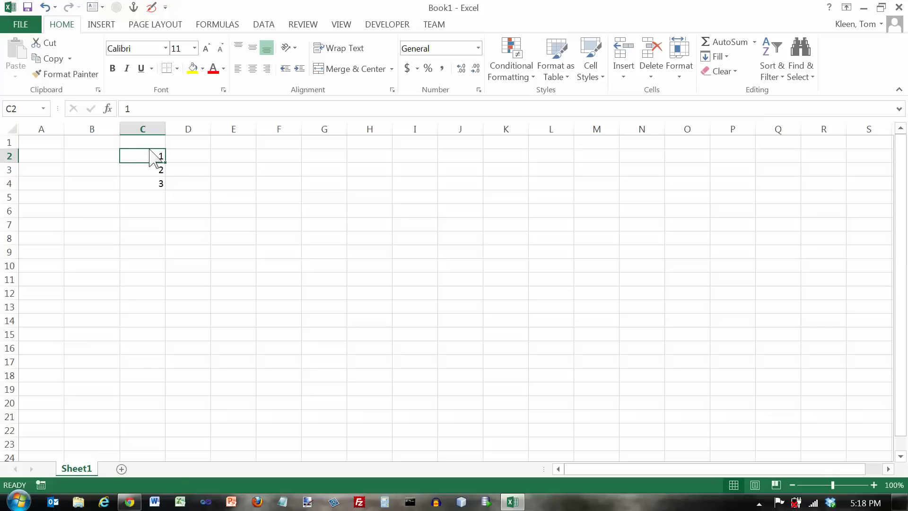
{"action": "left_click_drag", "start_coordinate": [150, 149], "coordinate": [450, 228]}
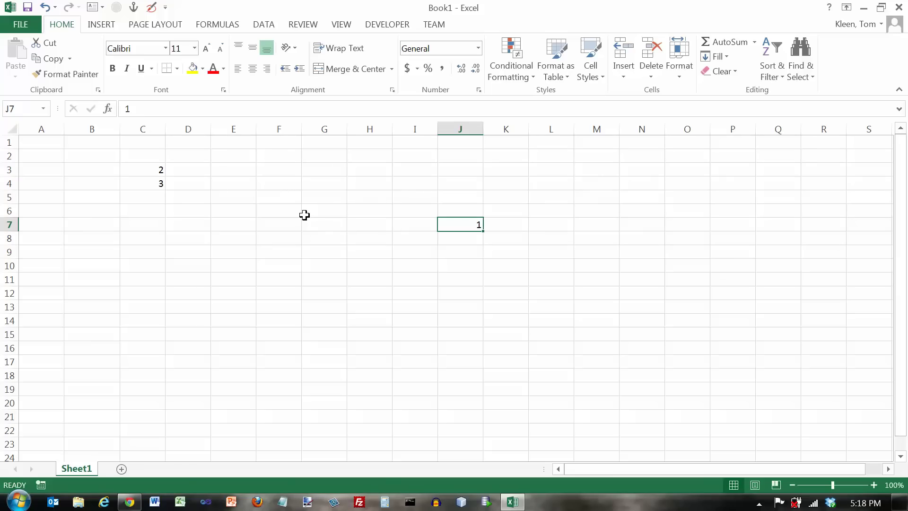
{"action": "key", "text": "ctrl+z"}
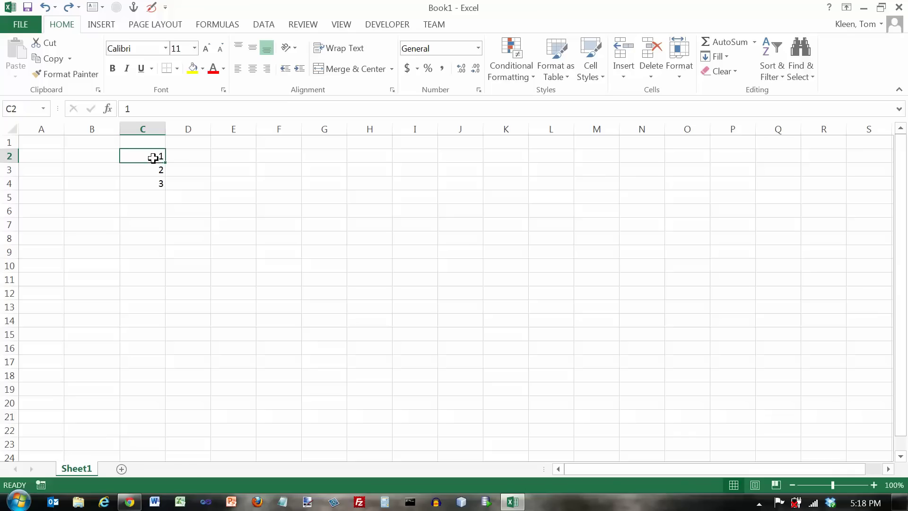
{"action": "left_click_drag", "start_coordinate": [152, 157], "coordinate": [149, 179]}
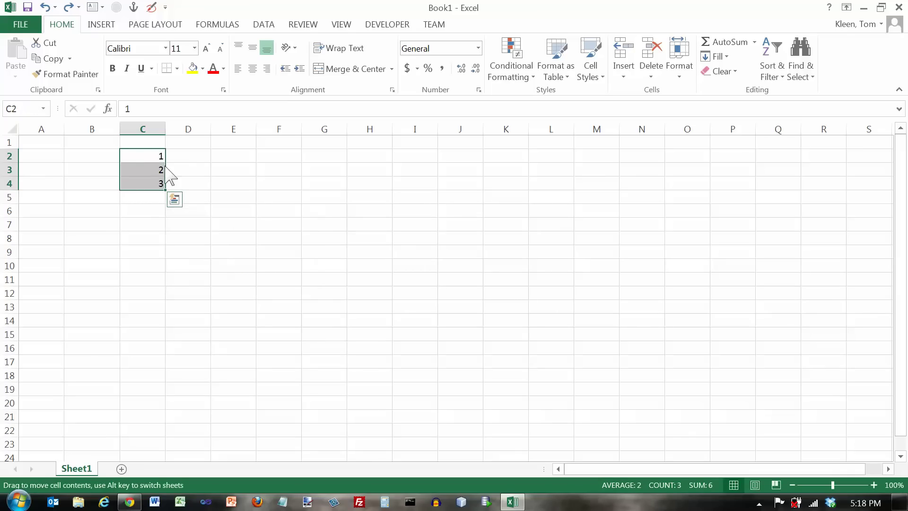
{"action": "left_click_drag", "start_coordinate": [169, 175], "coordinate": [465, 265]}
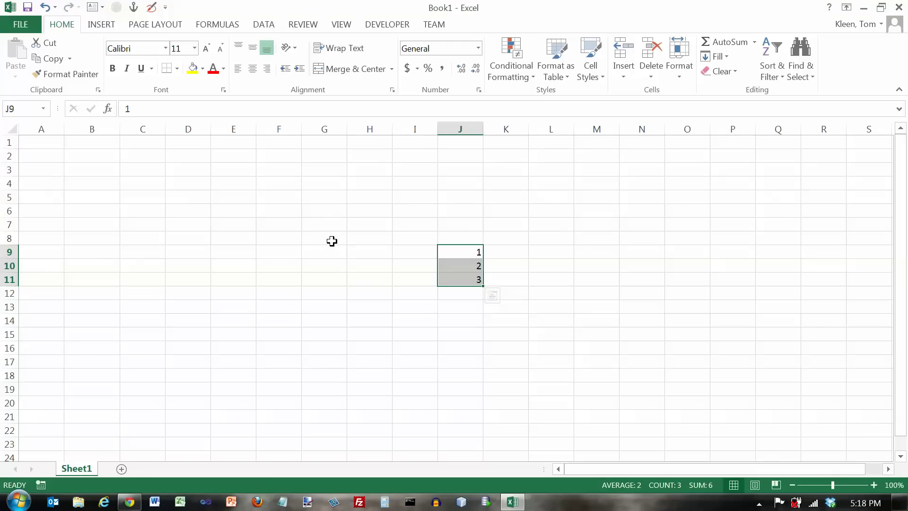
{"action": "key", "text": "ctrl+z"}
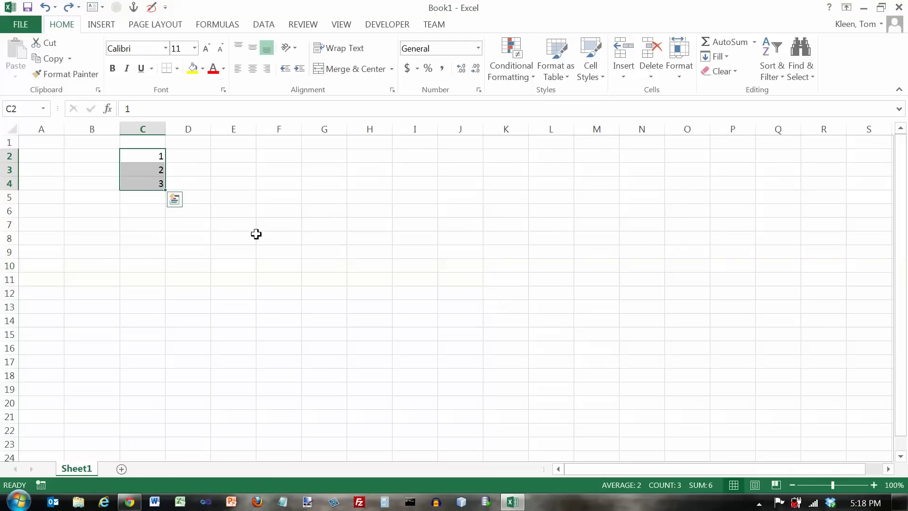
{"action": "left_click", "coordinate": [179, 154]}
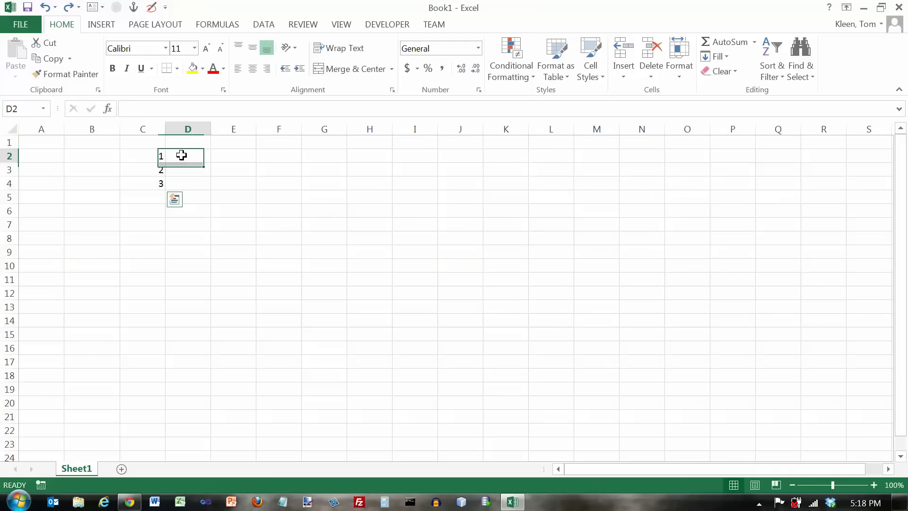
{"action": "left_click", "coordinate": [156, 158]}
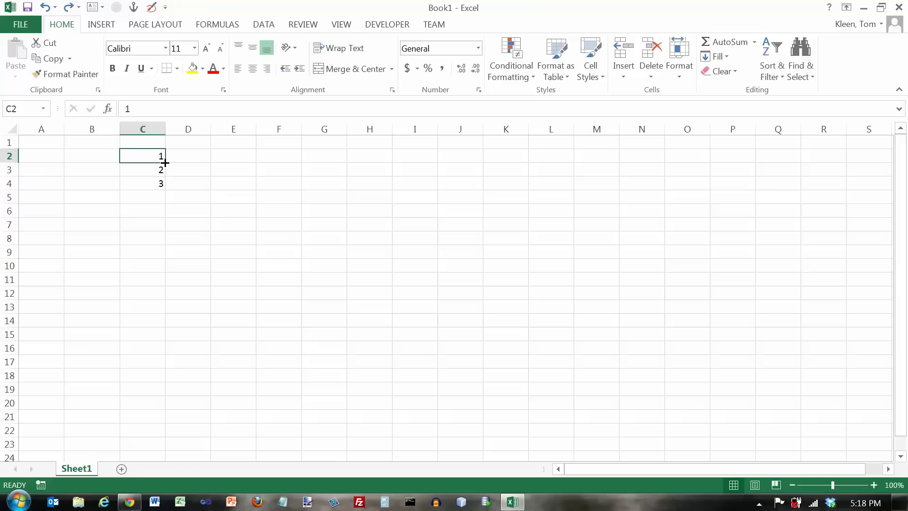
{"action": "left_click_drag", "start_coordinate": [165, 162], "coordinate": [564, 158]}
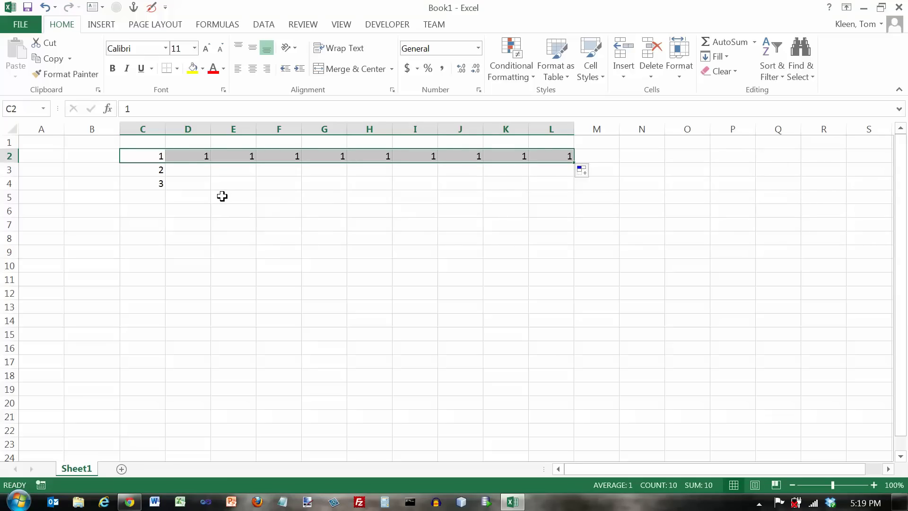
{"action": "key", "text": "ctrl+z"}
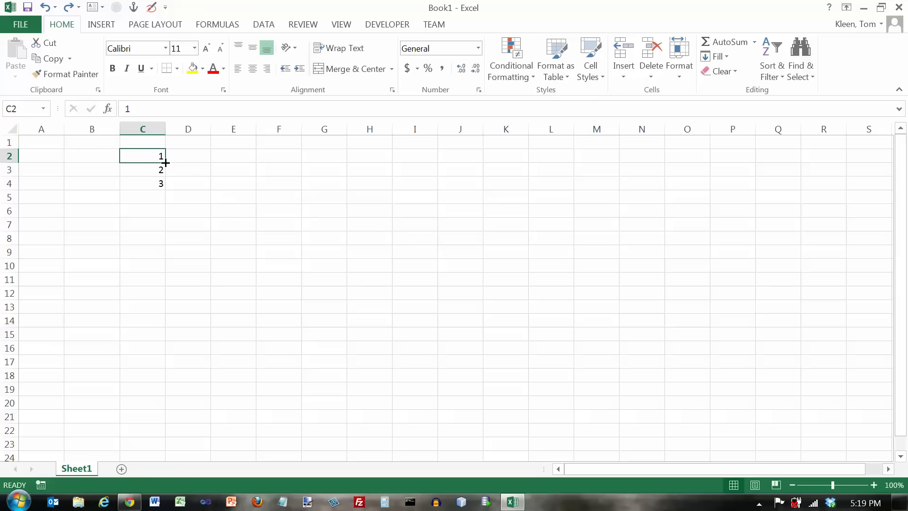
{"action": "left_click_drag", "start_coordinate": [165, 163], "coordinate": [160, 354]}
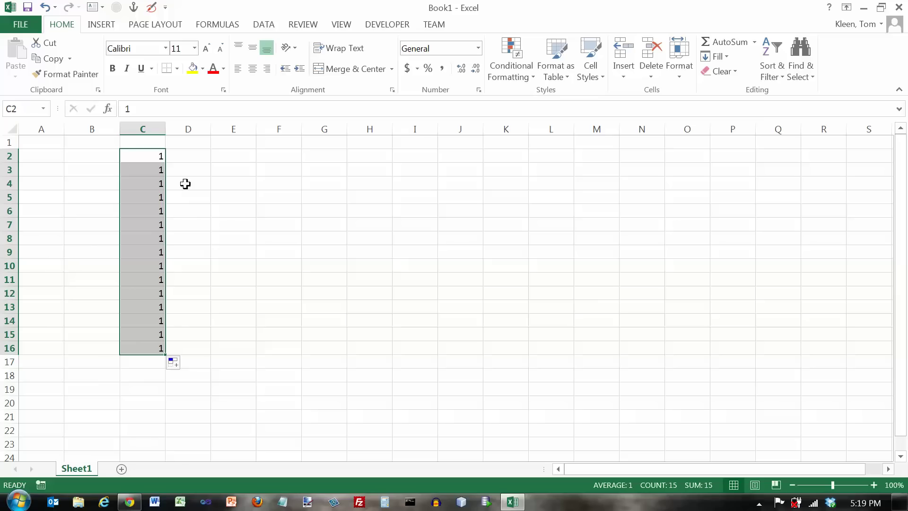
{"action": "key", "text": "ctrl+z"}
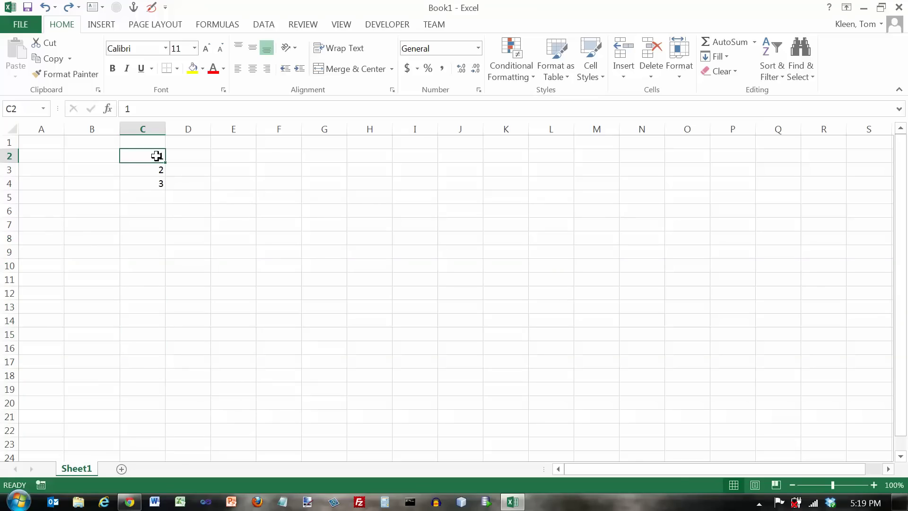
Step: Fill down from the 1 and 2 in C2:C3 to C18, then recheck C2 and C3
{"action": "left_click_drag", "start_coordinate": [157, 157], "coordinate": [157, 170]}
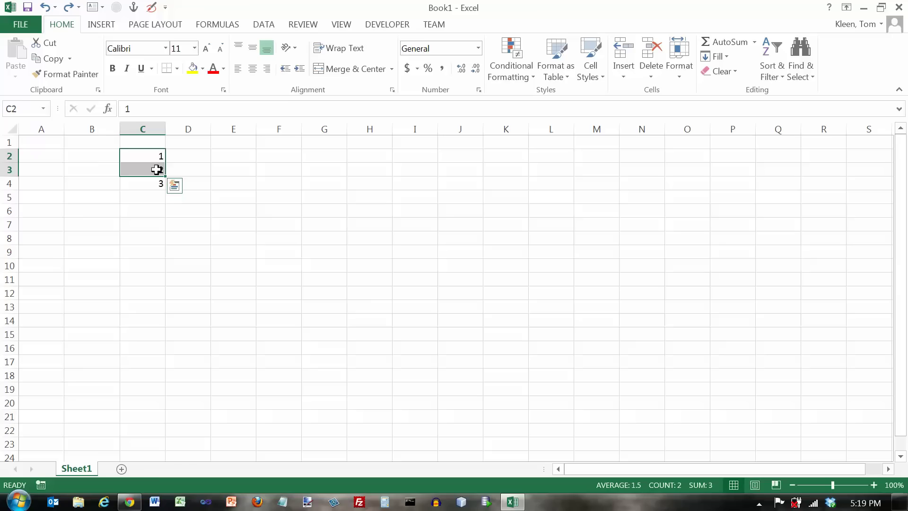
{"action": "left_click_drag", "start_coordinate": [166, 176], "coordinate": [164, 382]}
{"action": "left_click_drag", "start_coordinate": [157, 156], "coordinate": [156, 166]}
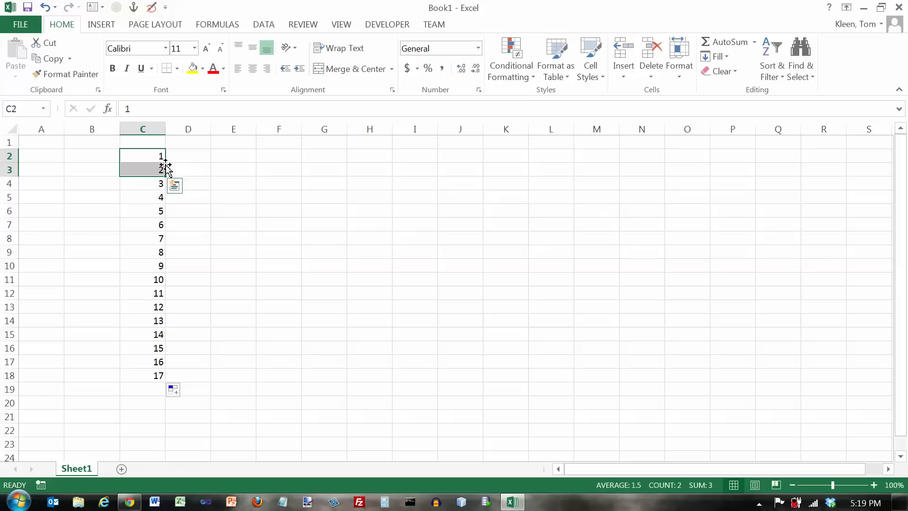
{"action": "left_click", "coordinate": [158, 157]}
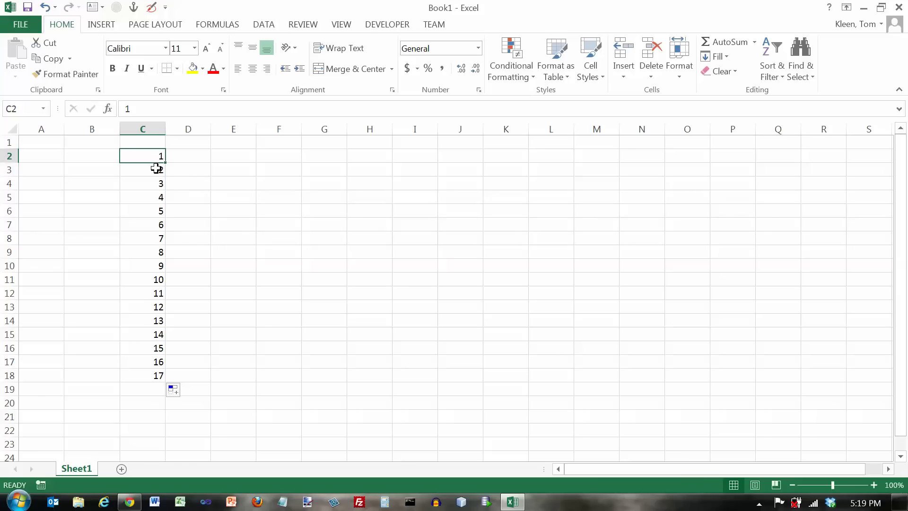
{"action": "left_click", "coordinate": [158, 167]}
{"action": "left_click", "coordinate": [157, 157]}
{"action": "left_click", "coordinate": [158, 168]}
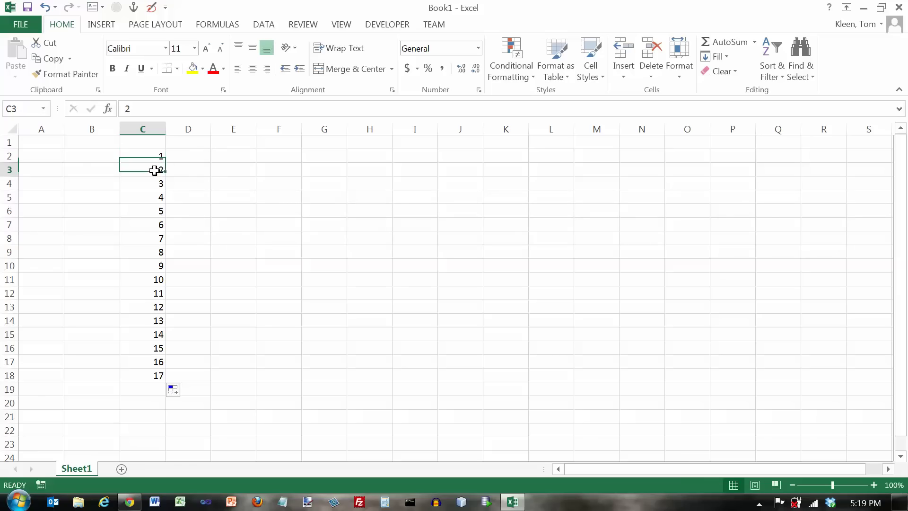
{"action": "left_click", "coordinate": [157, 157]}
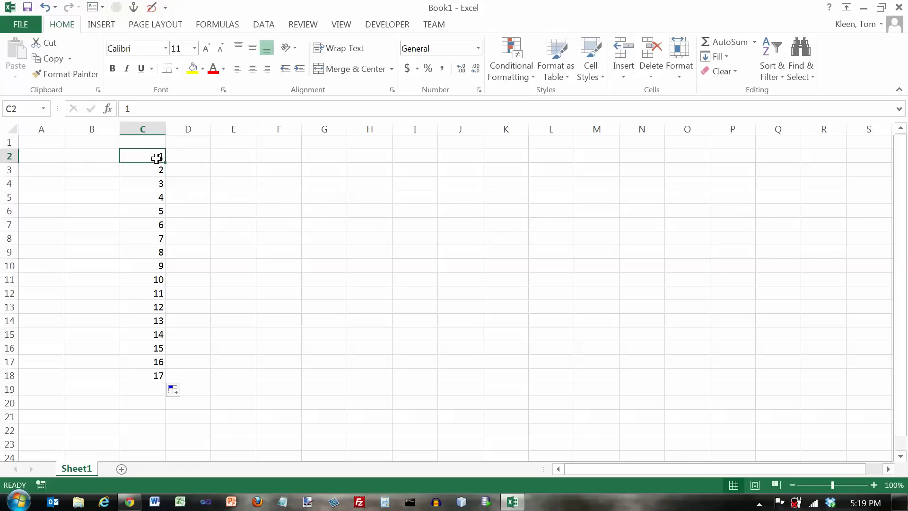
{"action": "left_click_drag", "start_coordinate": [157, 158], "coordinate": [156, 168]}
{"action": "left_click", "coordinate": [194, 156]}
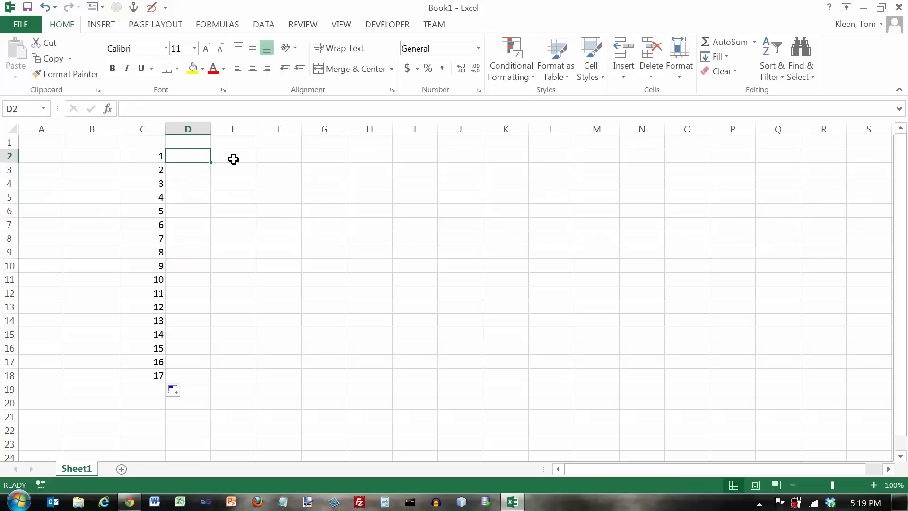
Step: Enter 1.5 in D2 and 1.75 in D3, then select them as the series start
{"action": "type", "text": "1.5"}
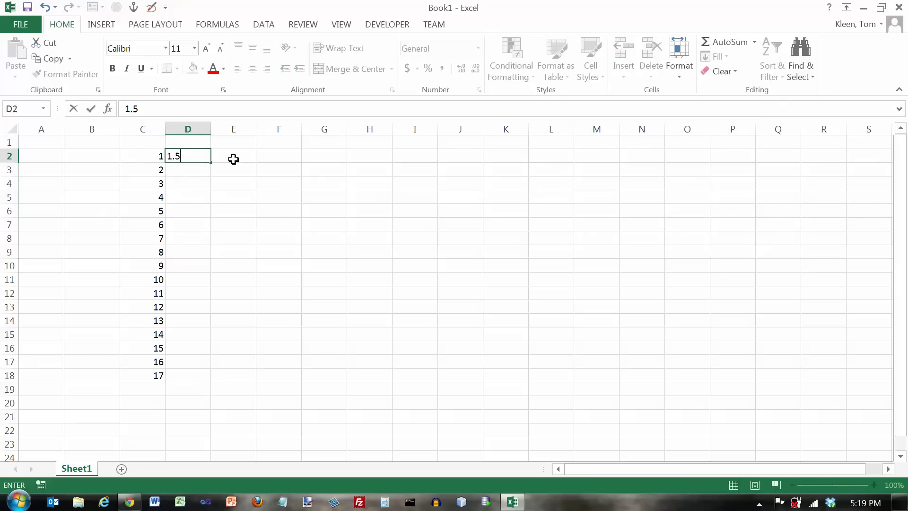
{"action": "key", "text": "Return"}
{"action": "type", "text": "1.75"}
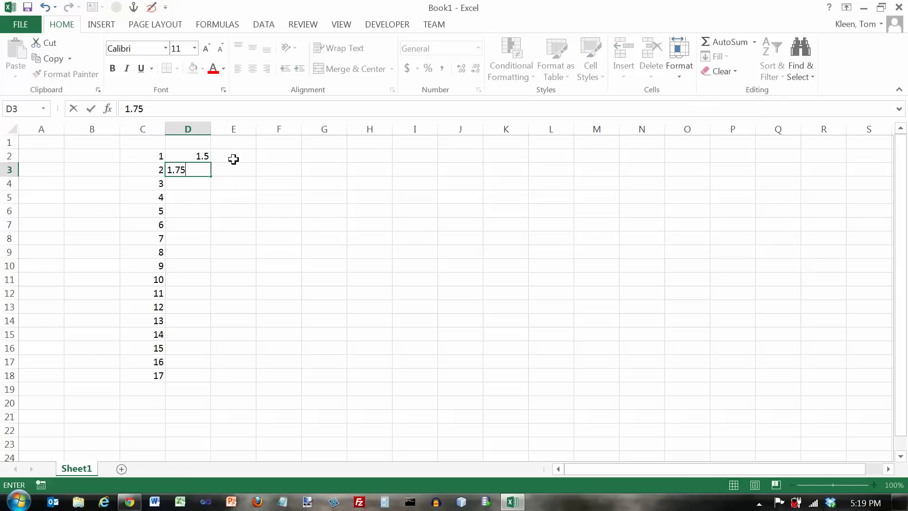
{"action": "key", "text": "Return"}
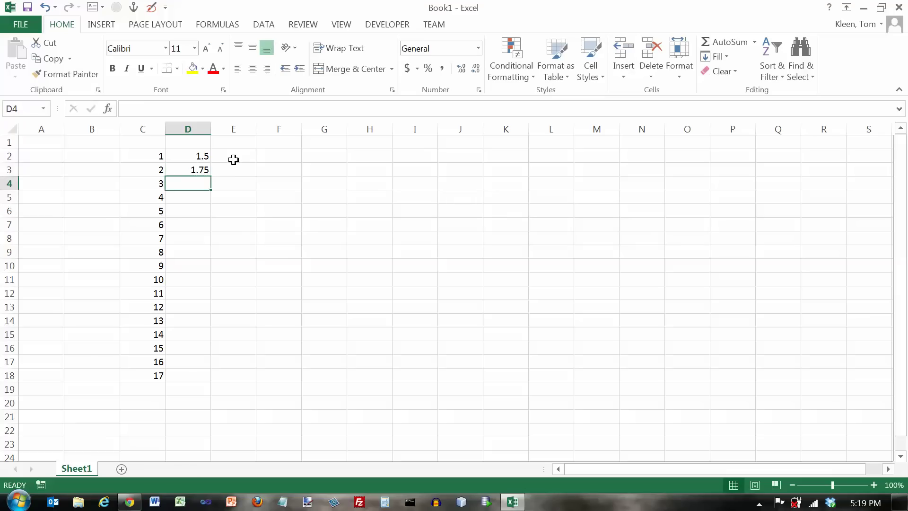
{"action": "left_click_drag", "start_coordinate": [204, 156], "coordinate": [209, 381]}
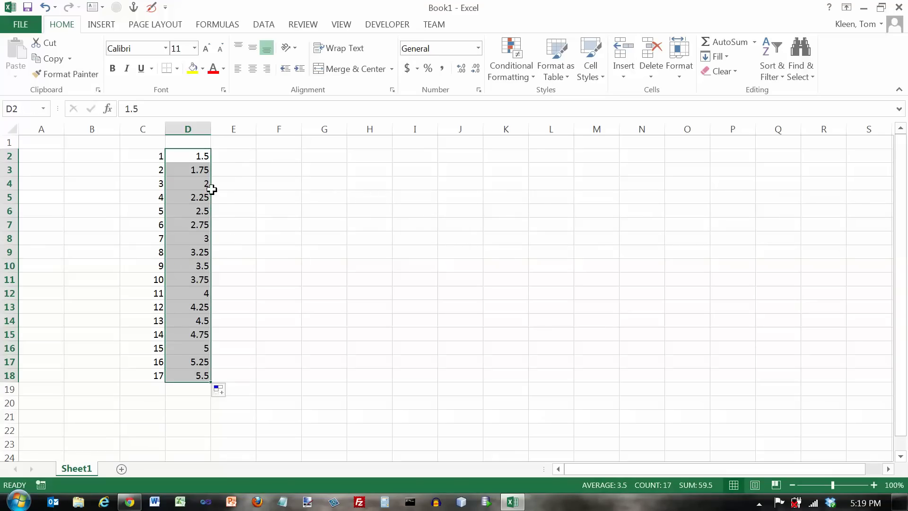